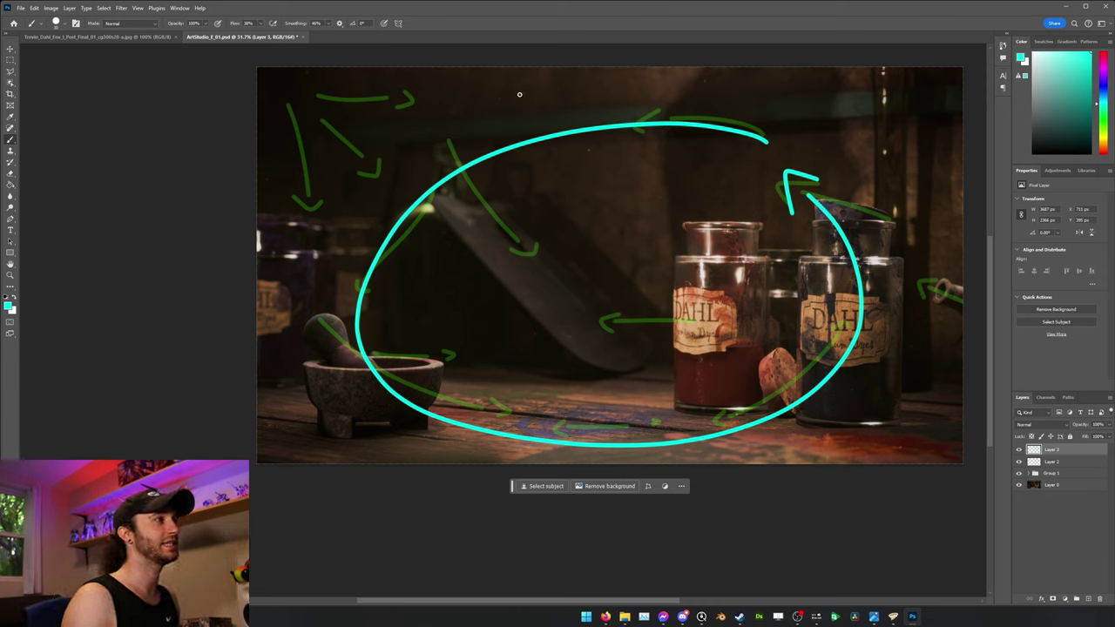
{"action": "key", "text": "ctrl+Tab"}
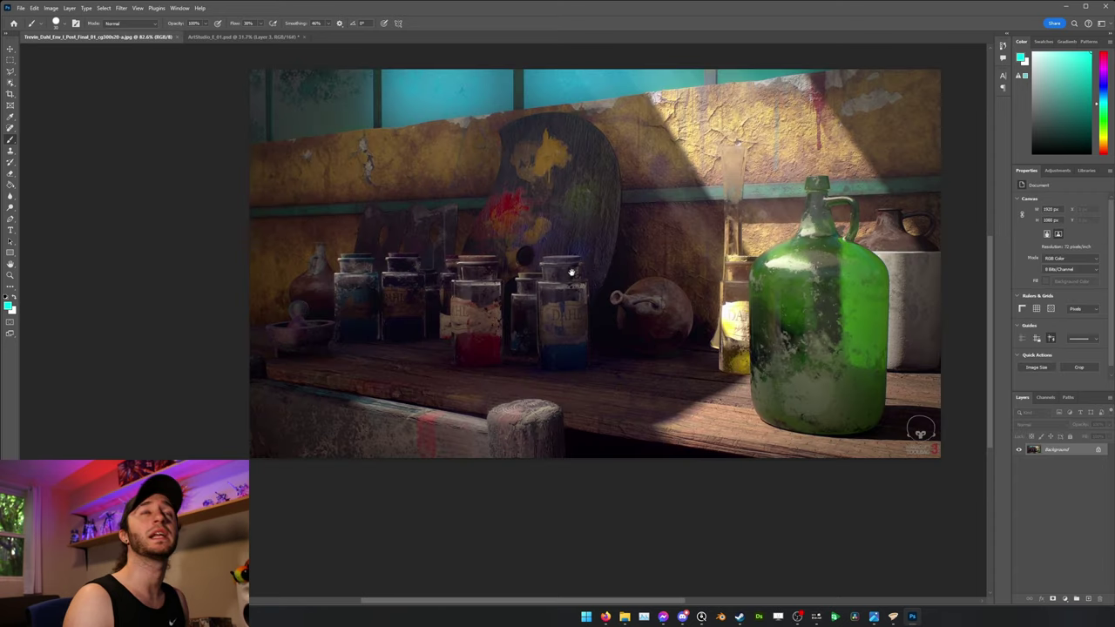
On a new Layer 1, redraw a red loop enclosing the palette and left-hand jars.
{"action": "left_click", "coordinate": [1088, 599]}
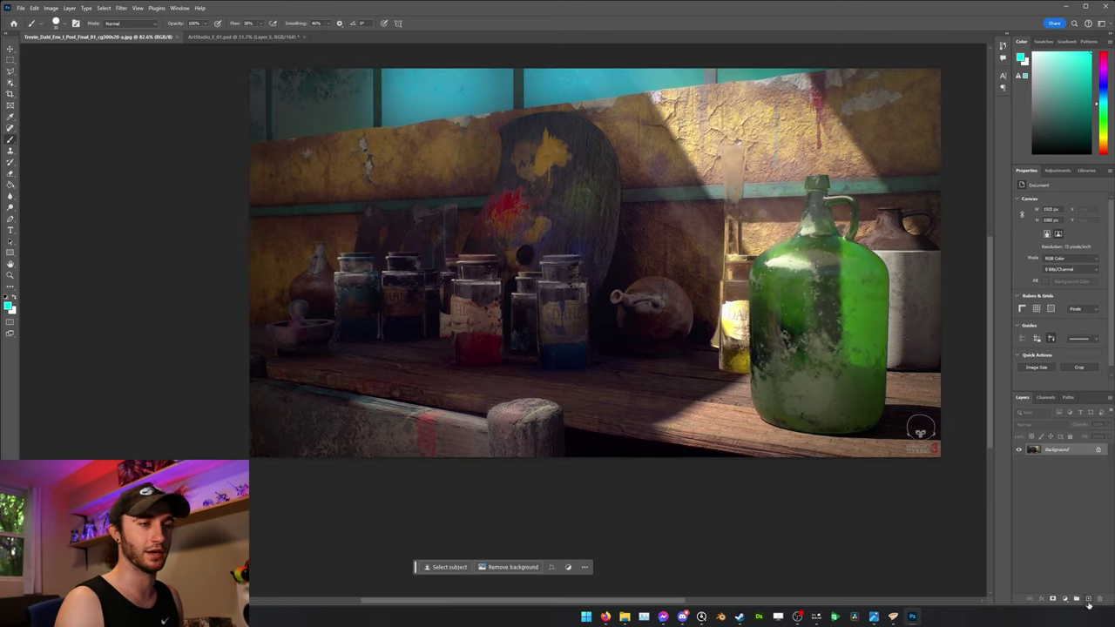
{"action": "mouse_move", "coordinate": [678, 177]}
{"action": "left_mouse_down"}
{"action": "mouse_move", "coordinate": [331, 82]}
{"action": "mouse_move", "coordinate": [366, 261]}
{"action": "mouse_move", "coordinate": [595, 401]}
{"action": "left_mouse_up"}
{"action": "key", "text": "ctrl+z"}
{"action": "mouse_move", "coordinate": [701, 263]}
{"action": "left_mouse_down"}
{"action": "mouse_move", "coordinate": [547, 114]}
{"action": "mouse_move", "coordinate": [298, 230]}
{"action": "mouse_move", "coordinate": [312, 446]}
{"action": "left_mouse_up"}
{"action": "left_click_drag", "start_coordinate": [564, 525], "coordinate": [710, 284]}
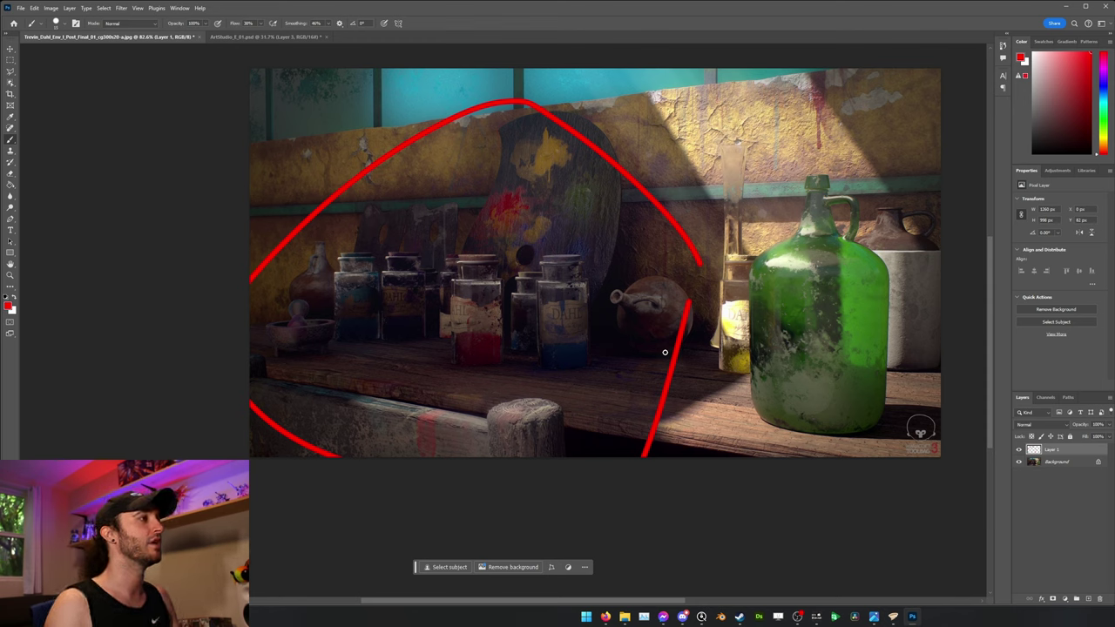
Undo the red loop, trial a red outline around the green jug, then undo that too.
{"action": "key", "text": "ctrl+z"}
{"action": "mouse_move", "coordinate": [624, 84]}
{"action": "left_mouse_down"}
{"action": "mouse_move", "coordinate": [715, 312]}
{"action": "mouse_move", "coordinate": [684, 452]}
{"action": "mouse_move", "coordinate": [710, 455]}
{"action": "left_mouse_up"}
{"action": "mouse_move", "coordinate": [865, 455]}
{"action": "left_mouse_down"}
{"action": "mouse_move", "coordinate": [897, 366]}
{"action": "mouse_move", "coordinate": [871, 144]}
{"action": "mouse_move", "coordinate": [749, 70]}
{"action": "mouse_move", "coordinate": [629, 104]}
{"action": "left_mouse_up"}
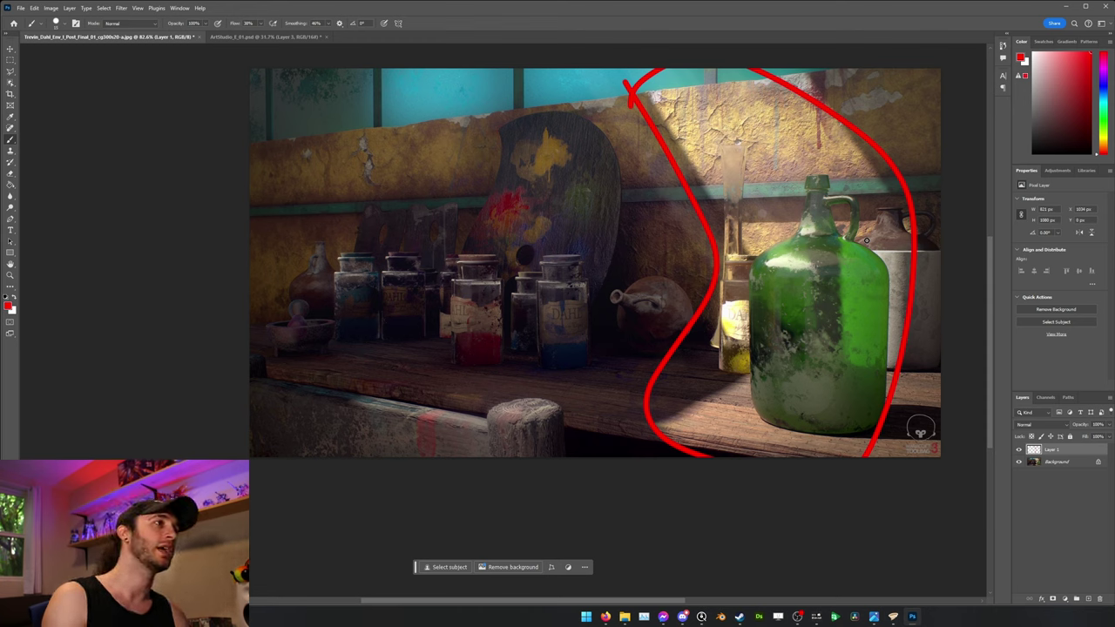
{"action": "key", "text": "ctrl+z"}
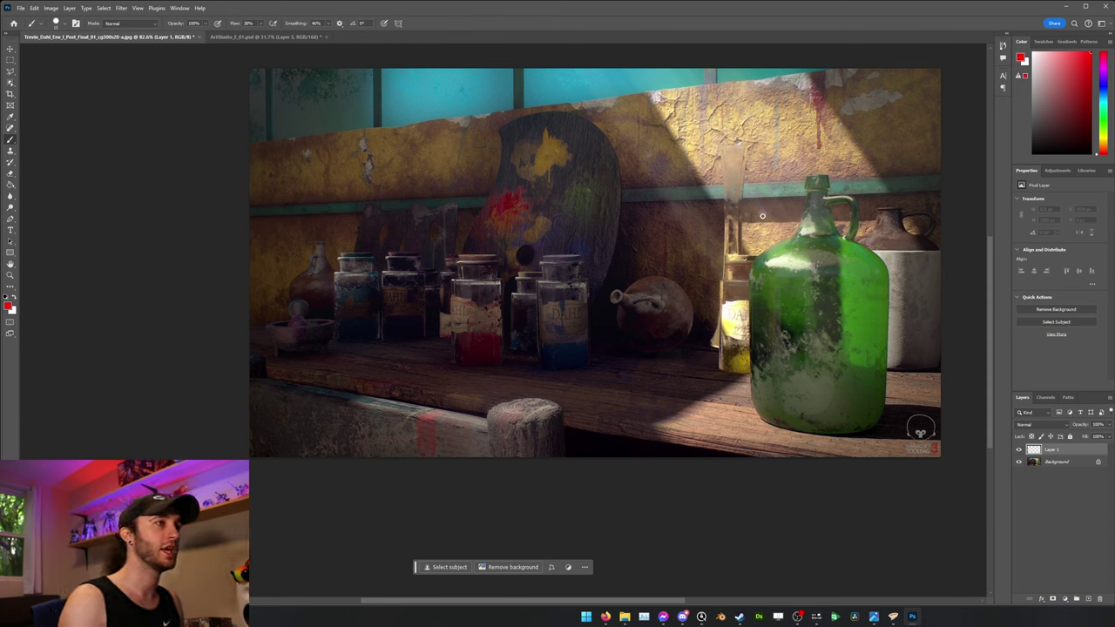
{"action": "mouse_move", "coordinate": [829, 130]}
{"action": "left_mouse_down"}
{"action": "mouse_move", "coordinate": [689, 386]}
{"action": "mouse_move", "coordinate": [876, 444]}
{"action": "mouse_move", "coordinate": [838, 155]}
{"action": "left_mouse_up"}
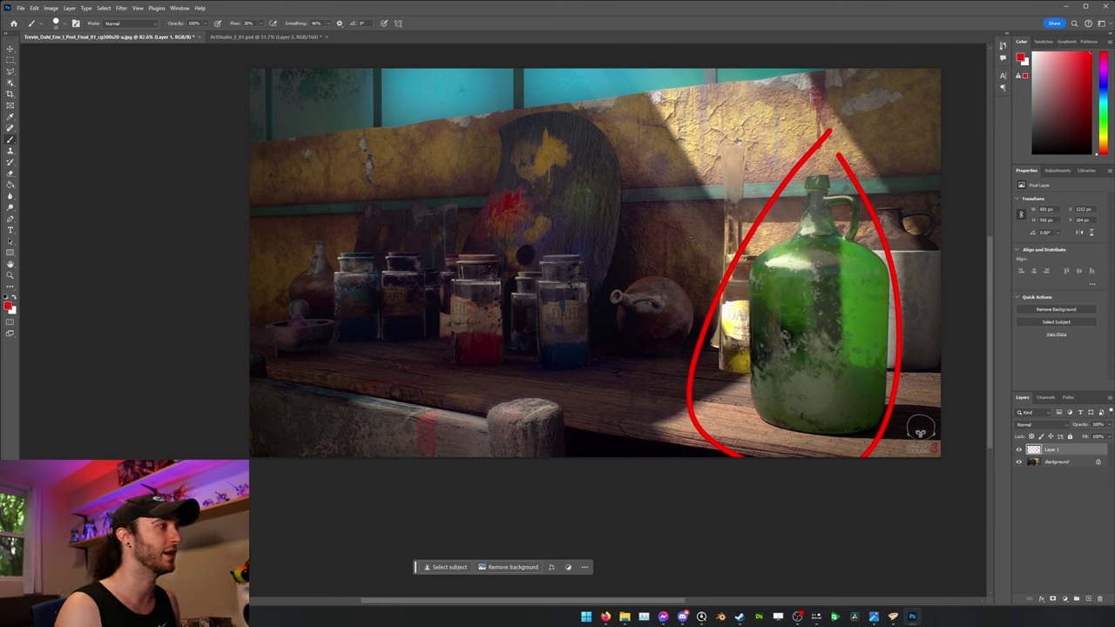
{"action": "key", "text": "ctrl+z"}
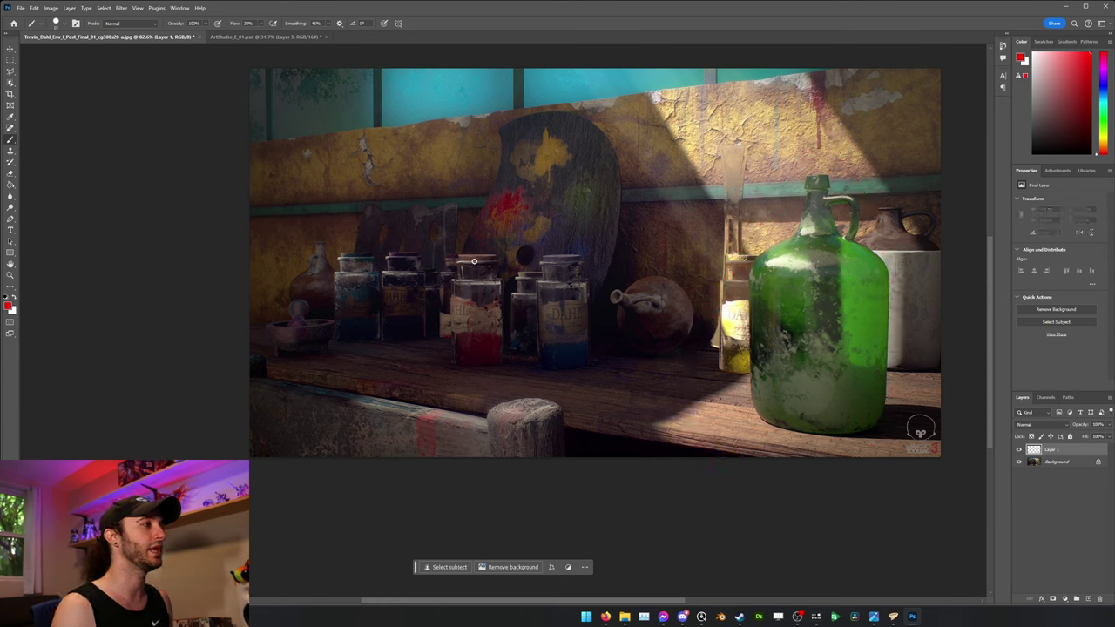
{"action": "mouse_move", "coordinate": [561, 253]}
{"action": "left_mouse_down"}
{"action": "mouse_move", "coordinate": [552, 366]}
{"action": "mouse_move", "coordinate": [559, 255]}
{"action": "left_mouse_up"}
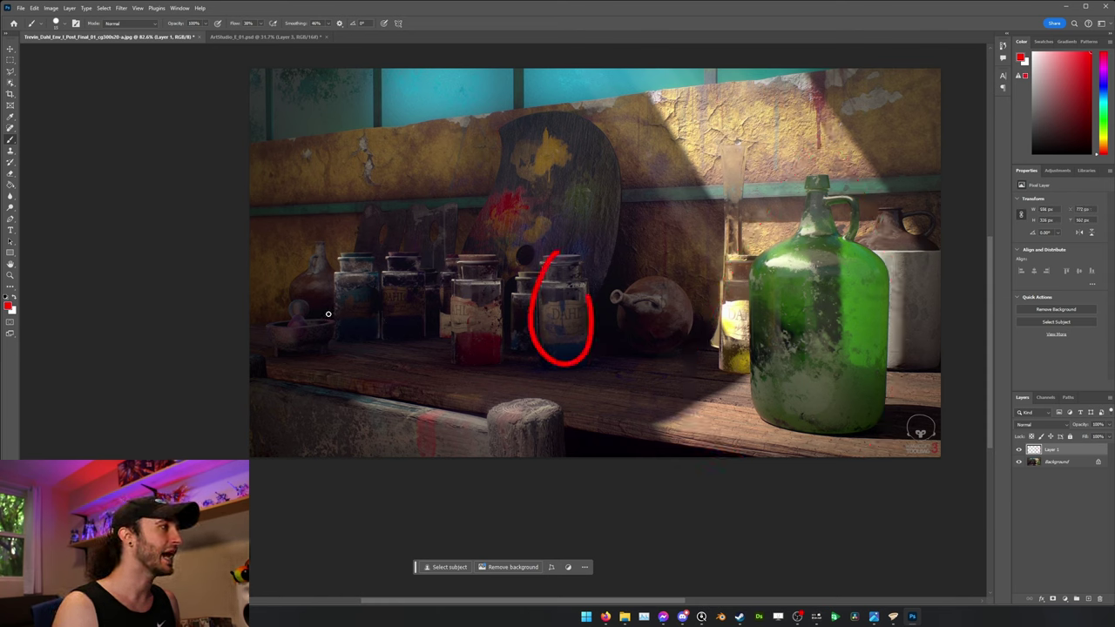
{"action": "key", "text": "ctrl+z"}
{"action": "mouse_move", "coordinate": [321, 288]}
{"action": "left_mouse_down"}
{"action": "mouse_move", "coordinate": [284, 291]}
{"action": "mouse_move", "coordinate": [297, 373]}
{"action": "mouse_move", "coordinate": [341, 310]}
{"action": "mouse_move", "coordinate": [323, 289]}
{"action": "left_mouse_up"}
{"action": "key", "text": "ctrl+z"}
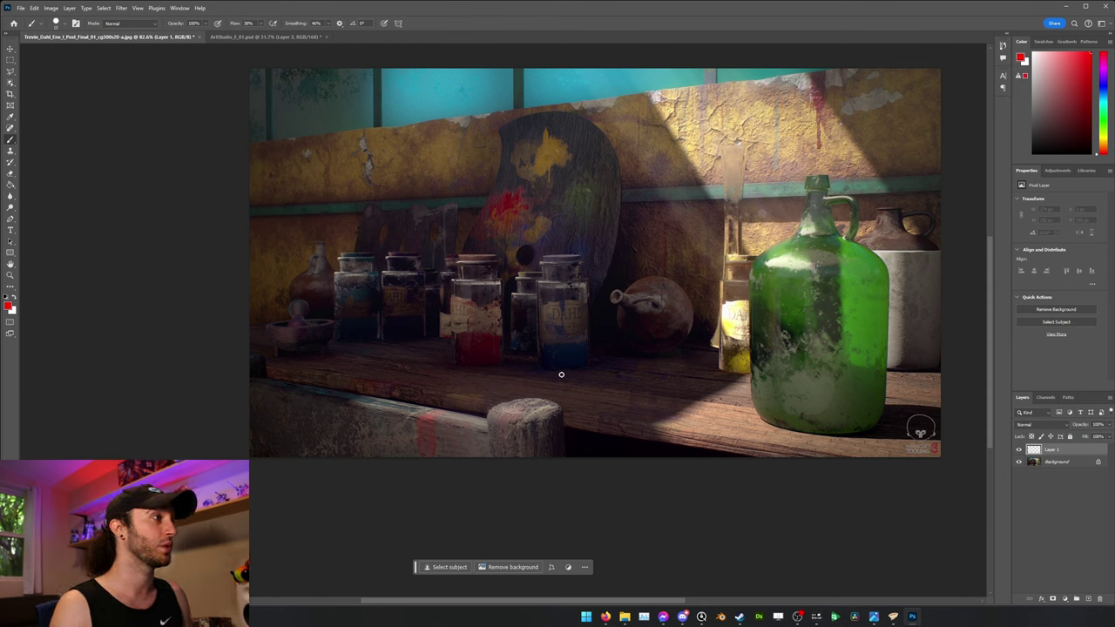
{"action": "mouse_move", "coordinate": [562, 330]}
{"action": "left_mouse_down"}
{"action": "mouse_move", "coordinate": [618, 274]}
{"action": "mouse_move", "coordinate": [620, 167]}
{"action": "mouse_move", "coordinate": [514, 120]}
{"action": "mouse_move", "coordinate": [447, 333]}
{"action": "left_mouse_up"}
{"action": "left_click_drag", "start_coordinate": [504, 429], "coordinate": [582, 324]}
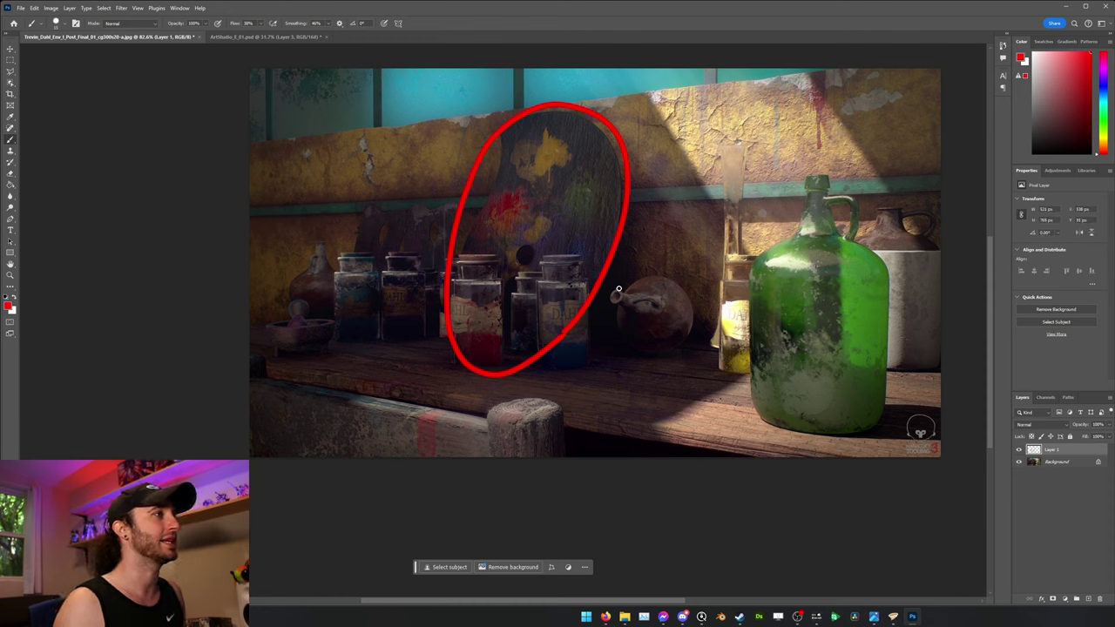
{"action": "mouse_move", "coordinate": [434, 183]}
{"action": "left_mouse_down"}
{"action": "mouse_move", "coordinate": [357, 262]}
{"action": "mouse_move", "coordinate": [454, 183]}
{"action": "left_mouse_up"}
{"action": "key", "text": "ctrl+z"}
{"action": "key", "text": "ctrl+z"}
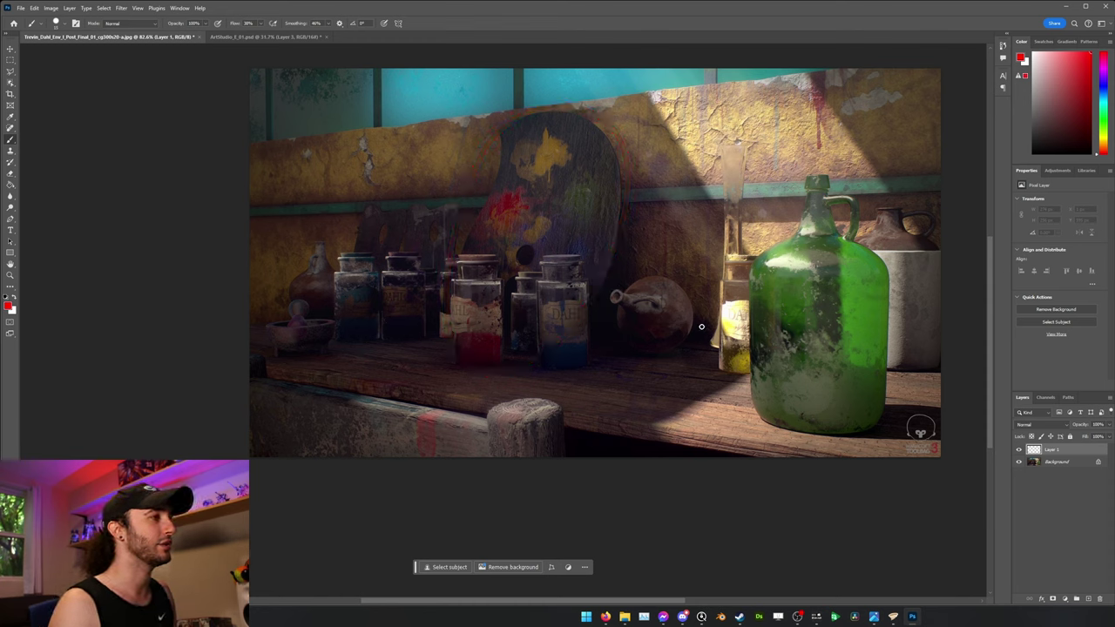
{"action": "mouse_move", "coordinate": [666, 262]}
{"action": "left_mouse_down"}
{"action": "mouse_move", "coordinate": [607, 336]}
{"action": "mouse_move", "coordinate": [692, 300]}
{"action": "mouse_move", "coordinate": [670, 264]}
{"action": "left_mouse_up"}
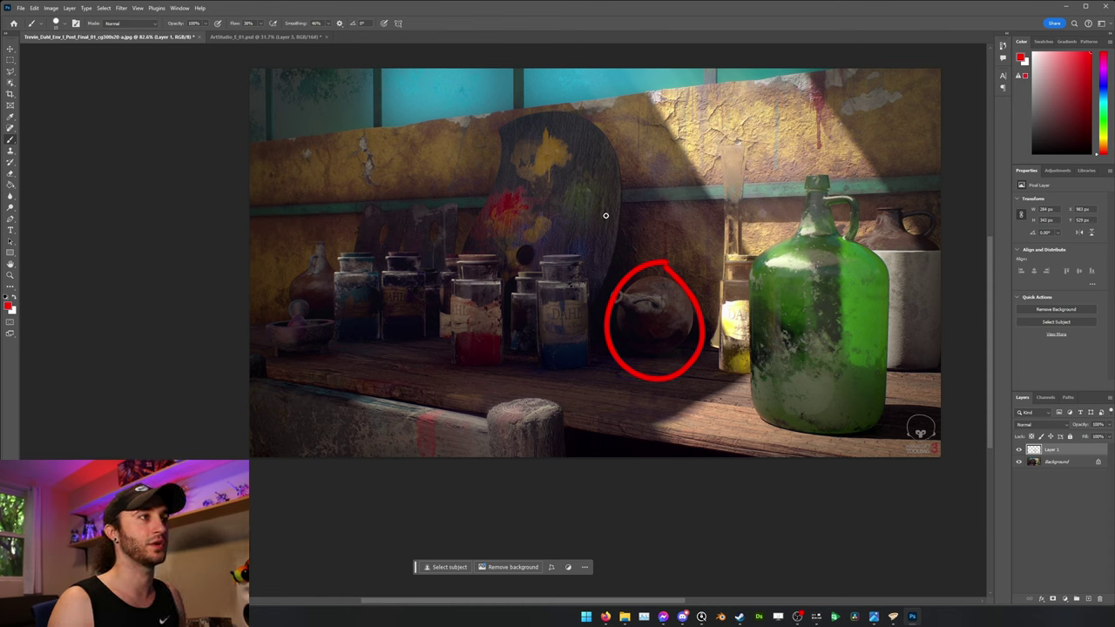
{"action": "key", "text": "ctrl+z"}
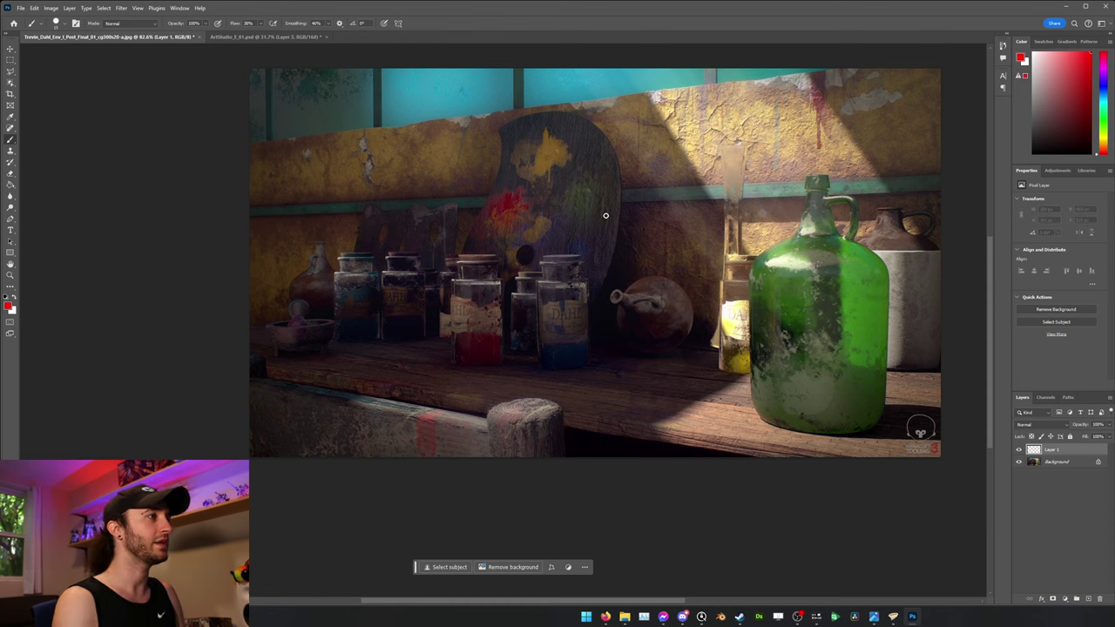
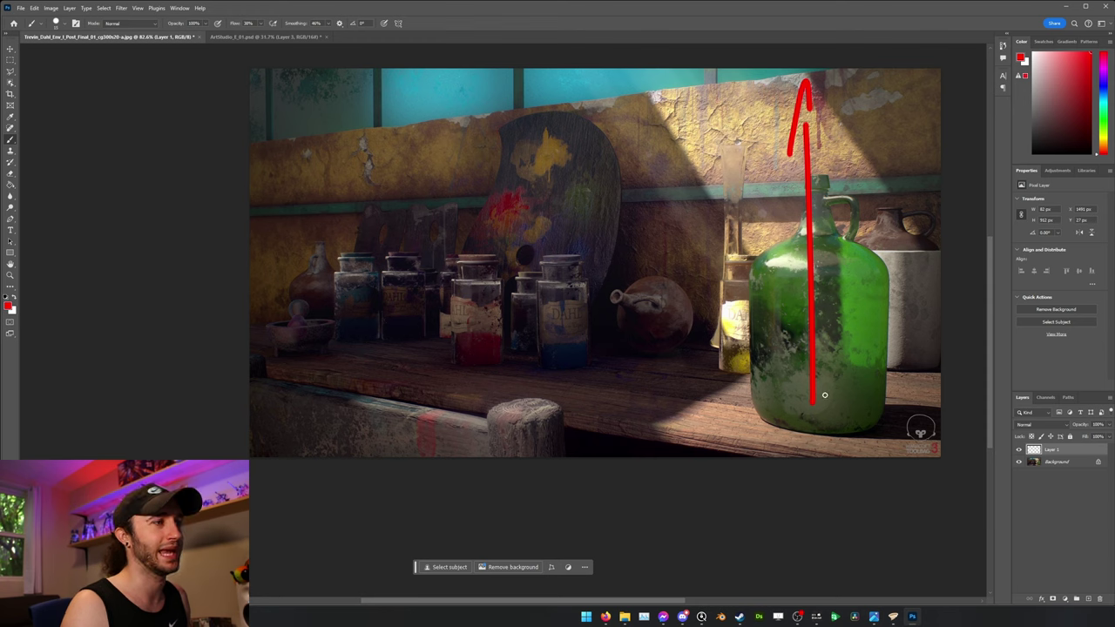
Add a jug-line arrowhead, an up-left arrow beside the jug and a leftward bench-edge arrow.
{"action": "left_click_drag", "start_coordinate": [802, 424], "coordinate": [821, 404]}
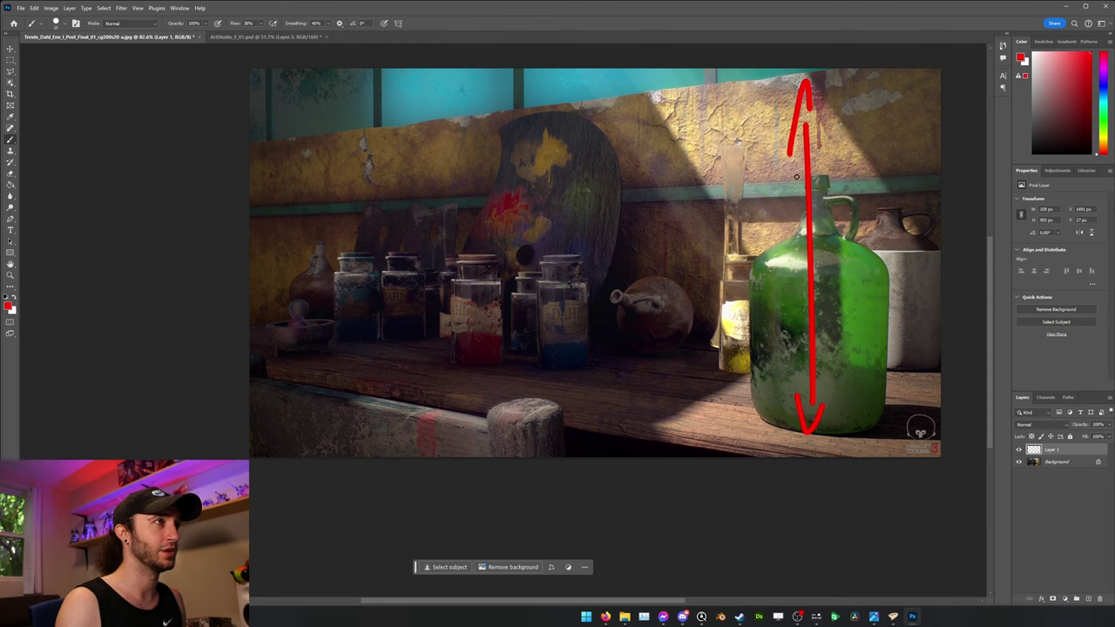
{"action": "left_click_drag", "start_coordinate": [795, 199], "coordinate": [749, 106]}
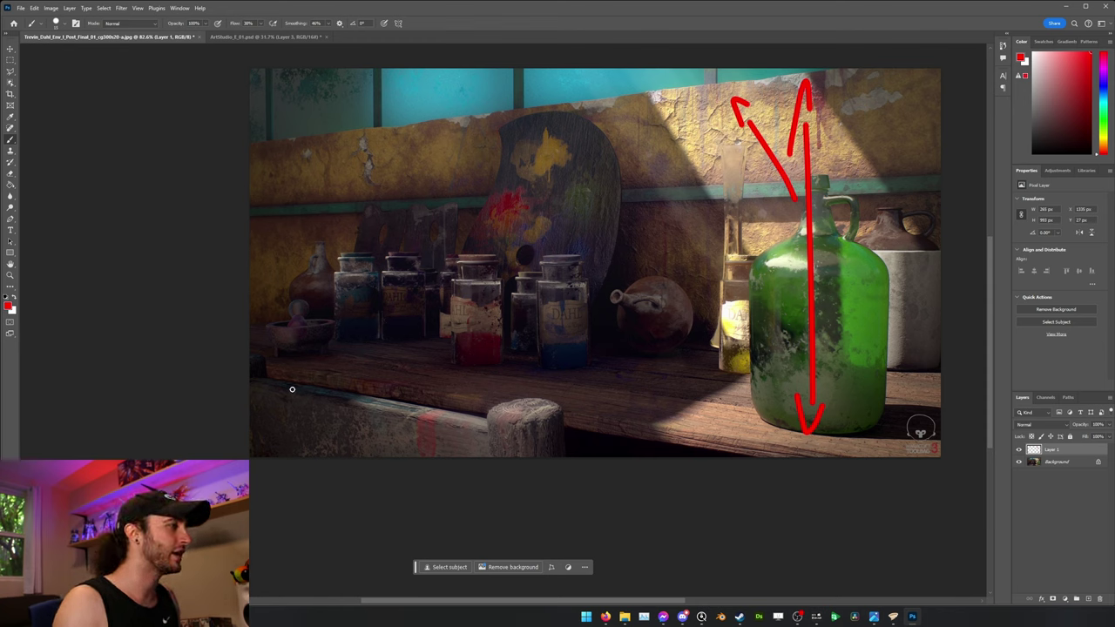
{"action": "mouse_move", "coordinate": [291, 390]}
{"action": "left_mouse_down"}
{"action": "mouse_move", "coordinate": [438, 431]}
{"action": "mouse_move", "coordinate": [536, 398]}
{"action": "mouse_move", "coordinate": [533, 377]}
{"action": "left_mouse_up"}
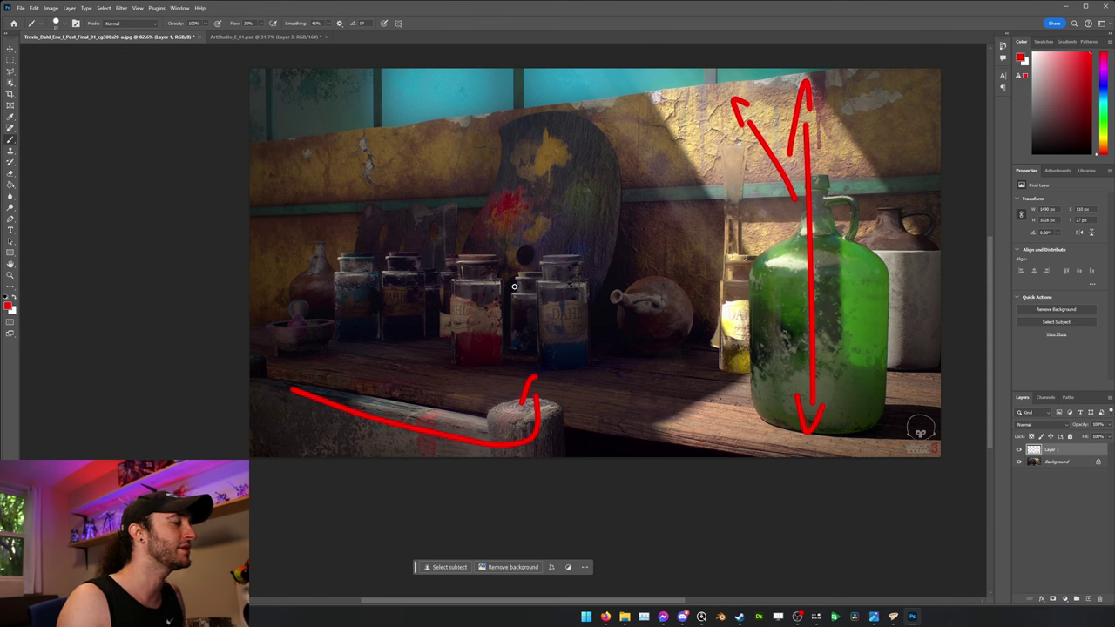
{"action": "mouse_move", "coordinate": [289, 397]}
{"action": "left_mouse_down"}
{"action": "mouse_move", "coordinate": [277, 387]}
{"action": "mouse_move", "coordinate": [301, 383]}
{"action": "left_mouse_up"}
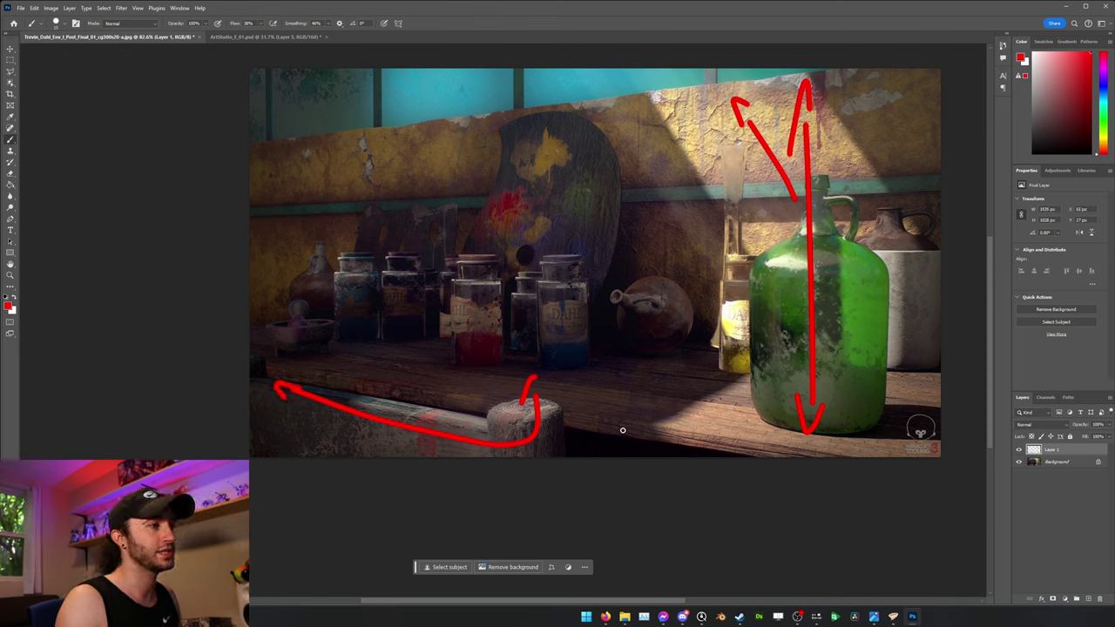
Try extra red flow lines under the jug, along the wall and around the jars, then undo them.
{"action": "mouse_move", "coordinate": [622, 430]}
{"action": "left_mouse_down"}
{"action": "mouse_move", "coordinate": [766, 450]}
{"action": "mouse_move", "coordinate": [833, 441]}
{"action": "left_mouse_up"}
{"action": "key", "text": "ctrl+z"}
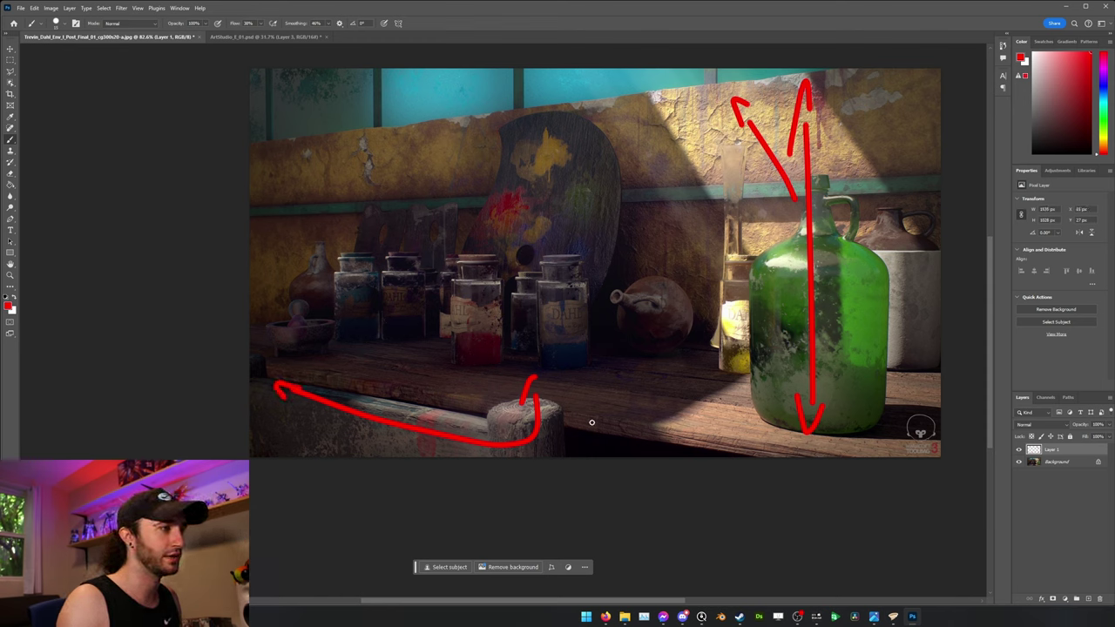
{"action": "mouse_move", "coordinate": [581, 419]}
{"action": "left_mouse_down"}
{"action": "mouse_move", "coordinate": [832, 457]}
{"action": "mouse_move", "coordinate": [769, 427]}
{"action": "left_mouse_up"}
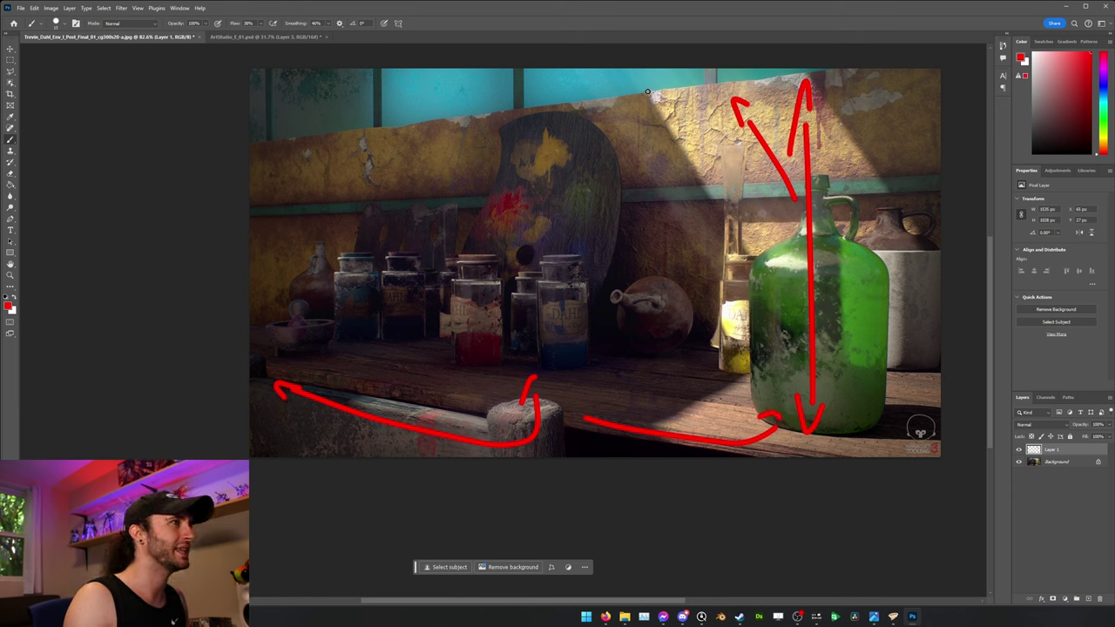
{"action": "mouse_move", "coordinate": [647, 91]}
{"action": "left_mouse_down"}
{"action": "mouse_move", "coordinate": [297, 116]}
{"action": "mouse_move", "coordinate": [365, 126]}
{"action": "mouse_move", "coordinate": [364, 162]}
{"action": "left_mouse_up"}
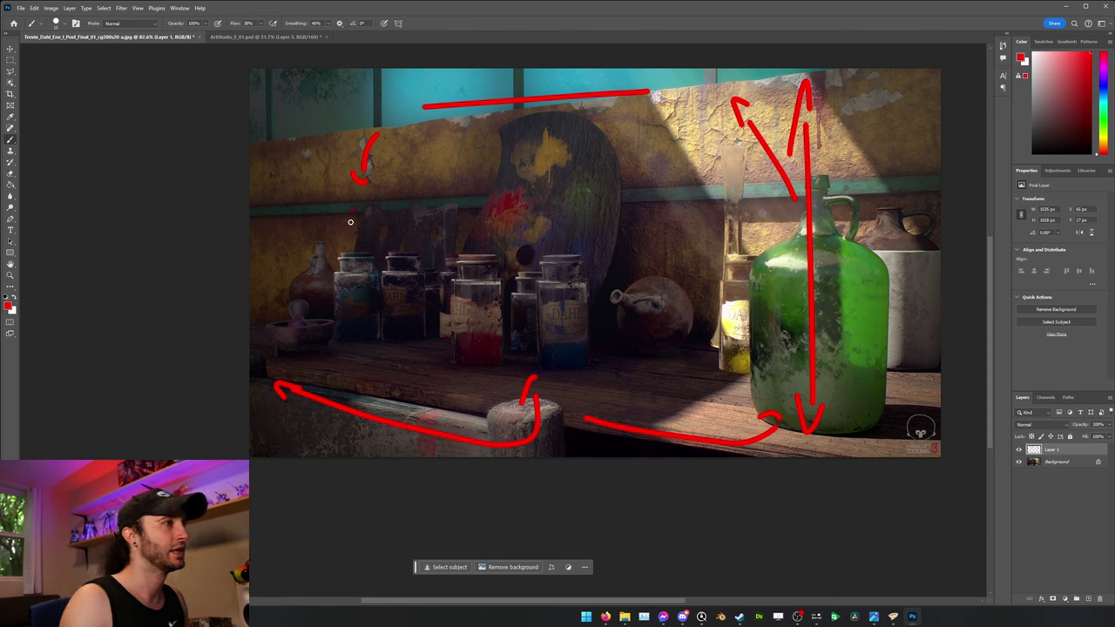
{"action": "mouse_move", "coordinate": [352, 210]}
{"action": "left_mouse_down"}
{"action": "mouse_move", "coordinate": [589, 398]}
{"action": "mouse_move", "coordinate": [723, 180]}
{"action": "mouse_move", "coordinate": [448, 322]}
{"action": "left_mouse_up"}
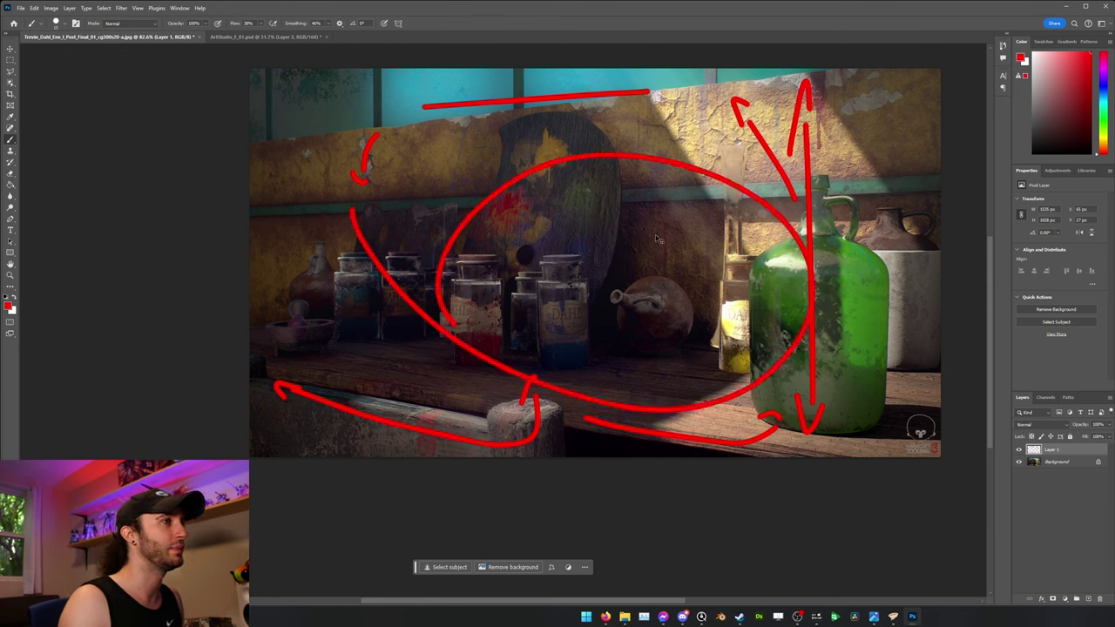
{"action": "key", "text": "ctrl+z"}
{"action": "key", "text": "ctrl+z"}
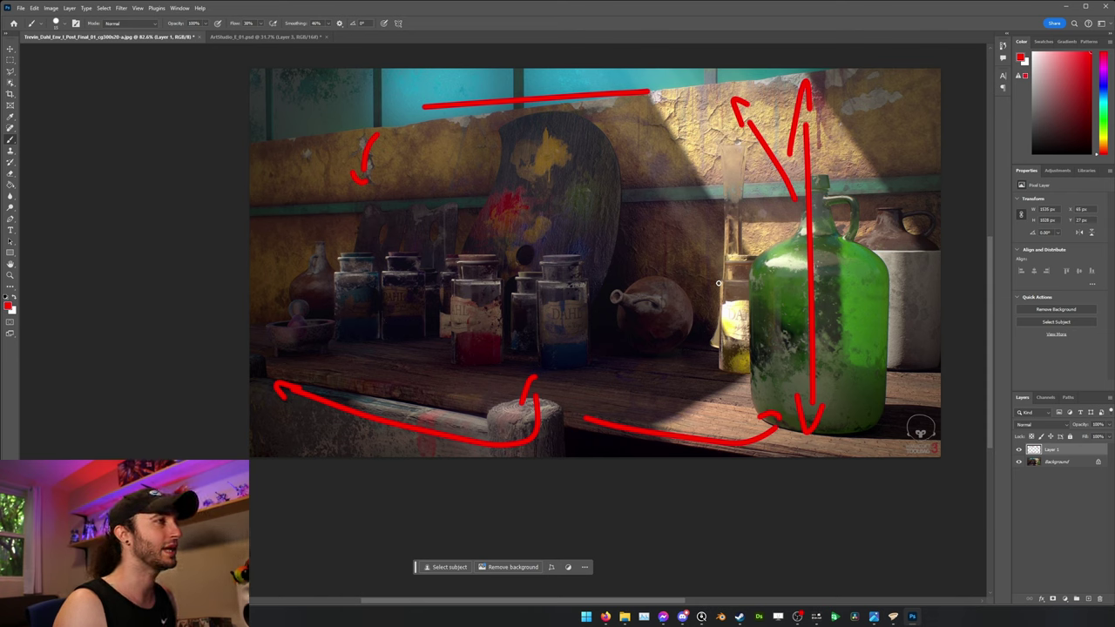
{"action": "key", "text": "ctrl+z"}
{"action": "key", "text": "ctrl+z"}
{"action": "key", "text": "ctrl+z"}
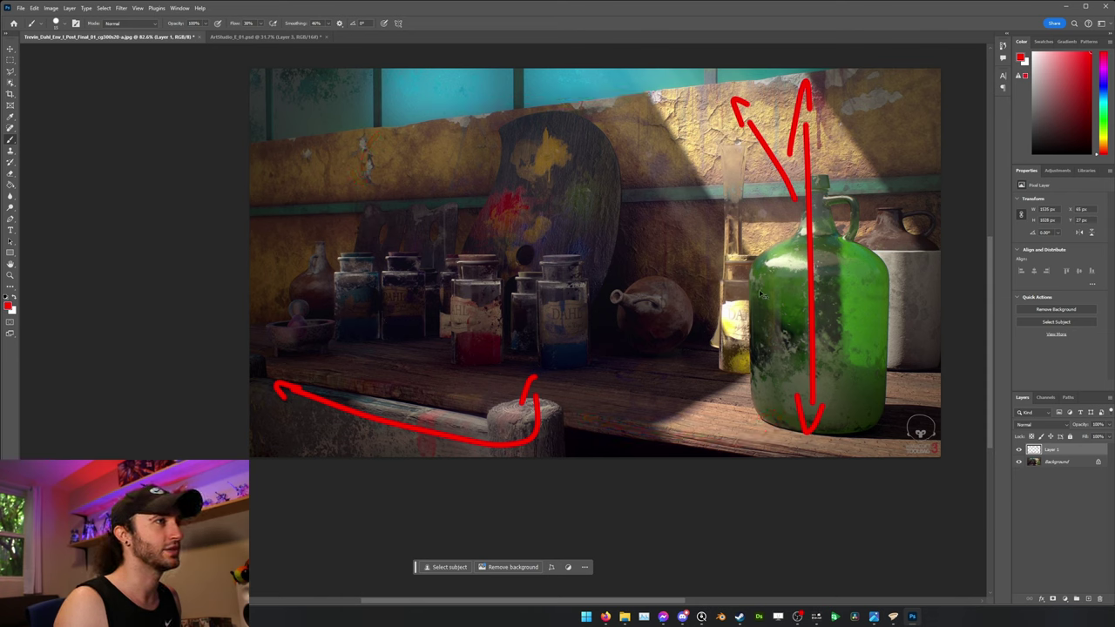
Remove the bench-edge arrow and undo trial loops around the palette and jars.
{"action": "key", "text": "ctrl+z"}
{"action": "key", "text": "ctrl+z"}
{"action": "key", "text": "ctrl+z"}
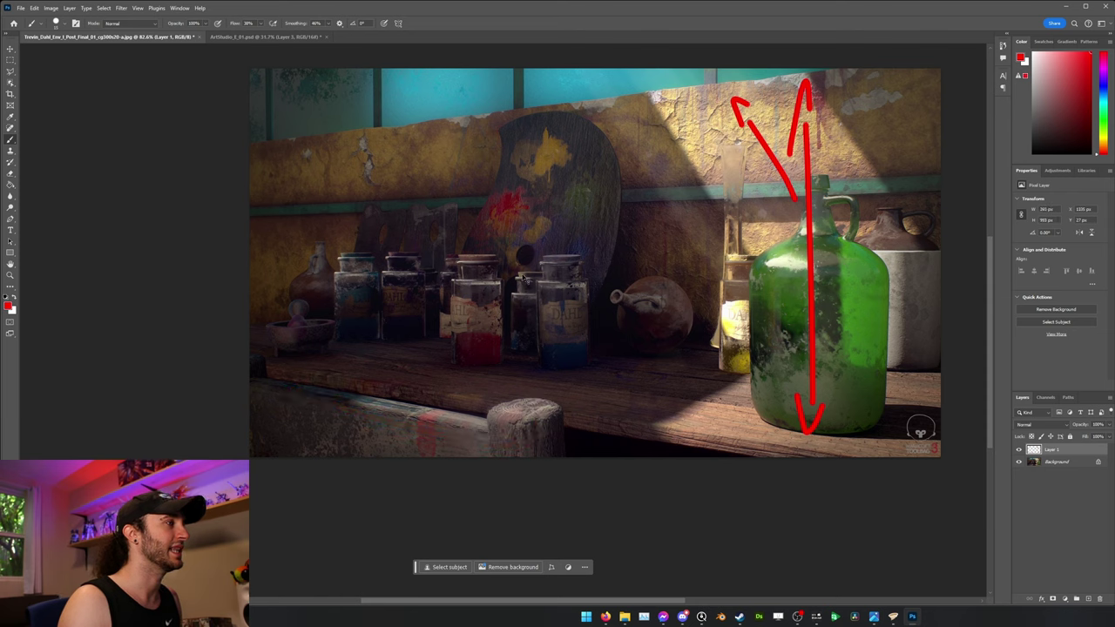
{"action": "mouse_move", "coordinate": [334, 174]}
{"action": "left_mouse_down"}
{"action": "mouse_move", "coordinate": [314, 324]}
{"action": "mouse_move", "coordinate": [627, 296]}
{"action": "mouse_move", "coordinate": [484, 108]}
{"action": "mouse_move", "coordinate": [399, 156]}
{"action": "left_mouse_up"}
{"action": "key", "text": "ctrl+z"}
{"action": "mouse_move", "coordinate": [511, 119]}
{"action": "left_mouse_down"}
{"action": "mouse_move", "coordinate": [561, 127]}
{"action": "mouse_move", "coordinate": [601, 260]}
{"action": "left_mouse_up"}
{"action": "key", "text": "ctrl+z"}
Undo the pot-to-jars arrow and pot circle, returning to the red rule-of-thirds grid version.
{"action": "mouse_move", "coordinate": [649, 306]}
{"action": "left_mouse_down"}
{"action": "mouse_move", "coordinate": [563, 278]}
{"action": "mouse_move", "coordinate": [555, 264]}
{"action": "mouse_move", "coordinate": [526, 272]}
{"action": "left_mouse_up"}
{"action": "key", "text": "ctrl+z"}
{"action": "key", "text": "ctrl+z"}
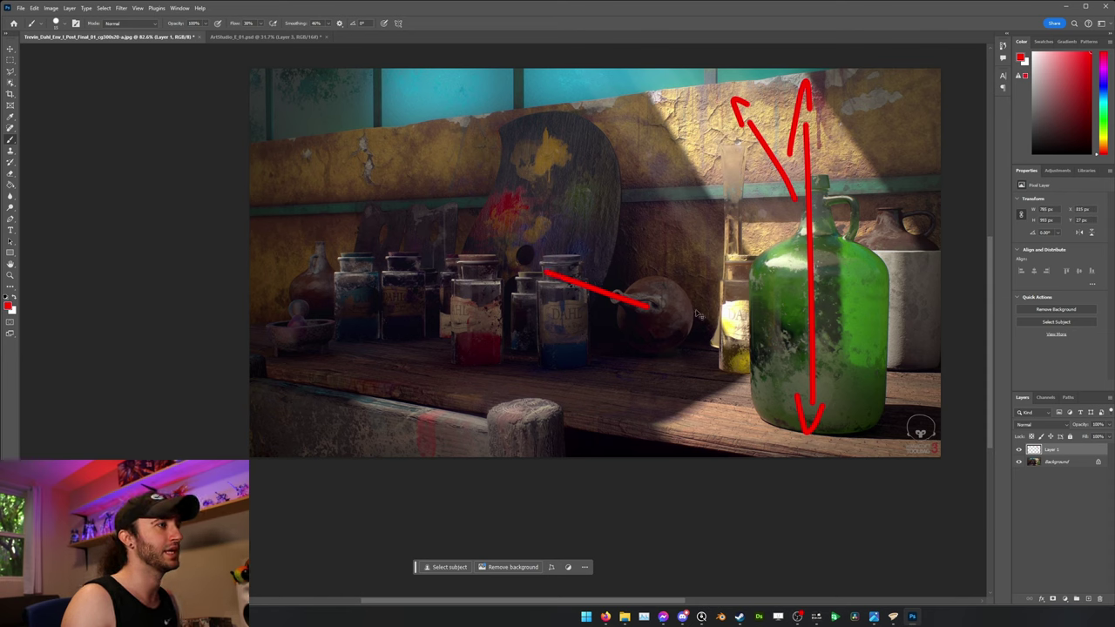
{"action": "mouse_move", "coordinate": [690, 261]}
{"action": "left_mouse_down"}
{"action": "mouse_move", "coordinate": [623, 308]}
{"action": "mouse_move", "coordinate": [685, 296]}
{"action": "left_mouse_up"}
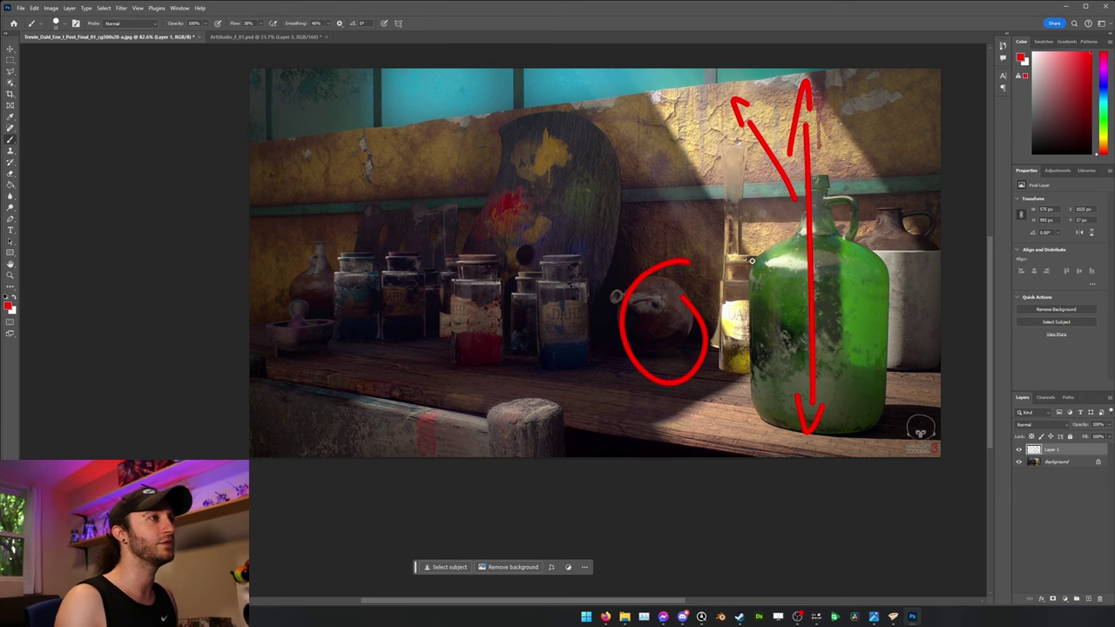
{"action": "key", "text": "ctrl+z"}
{"action": "key", "text": "ctrl+z"}
{"action": "key", "text": "ctrl+z"}
{"action": "key", "text": "ctrl+z"}
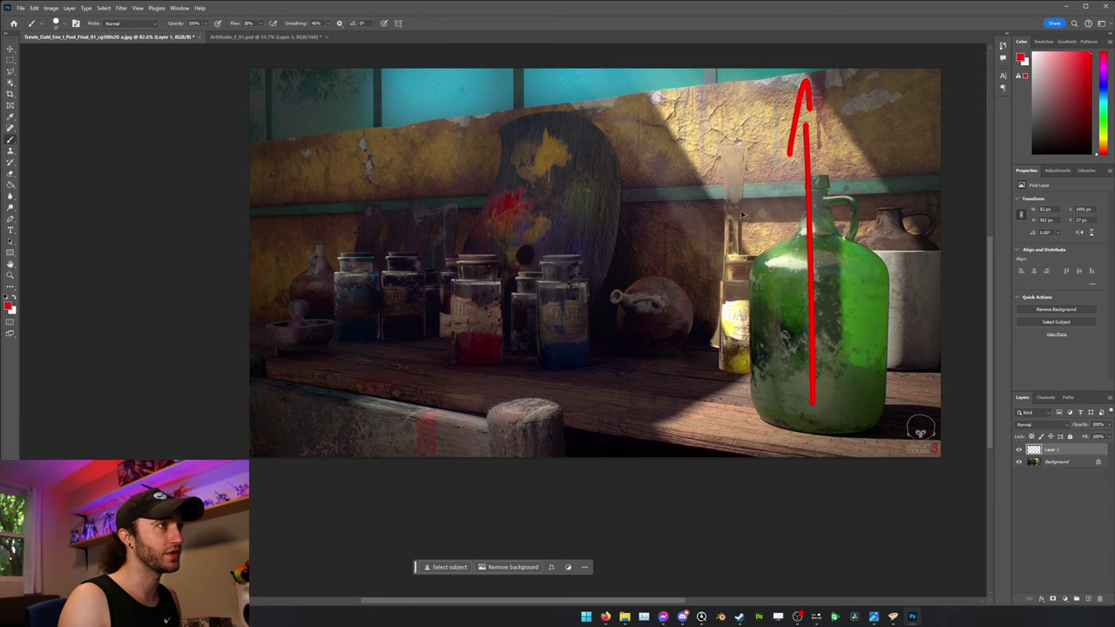
{"action": "key", "text": "ctrl+z"}
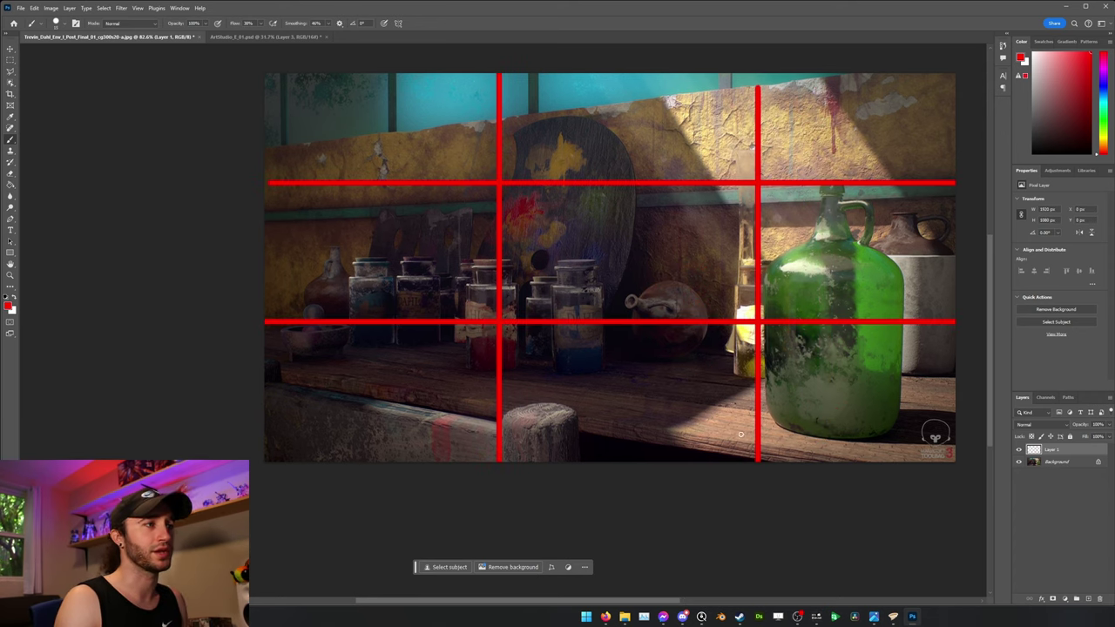